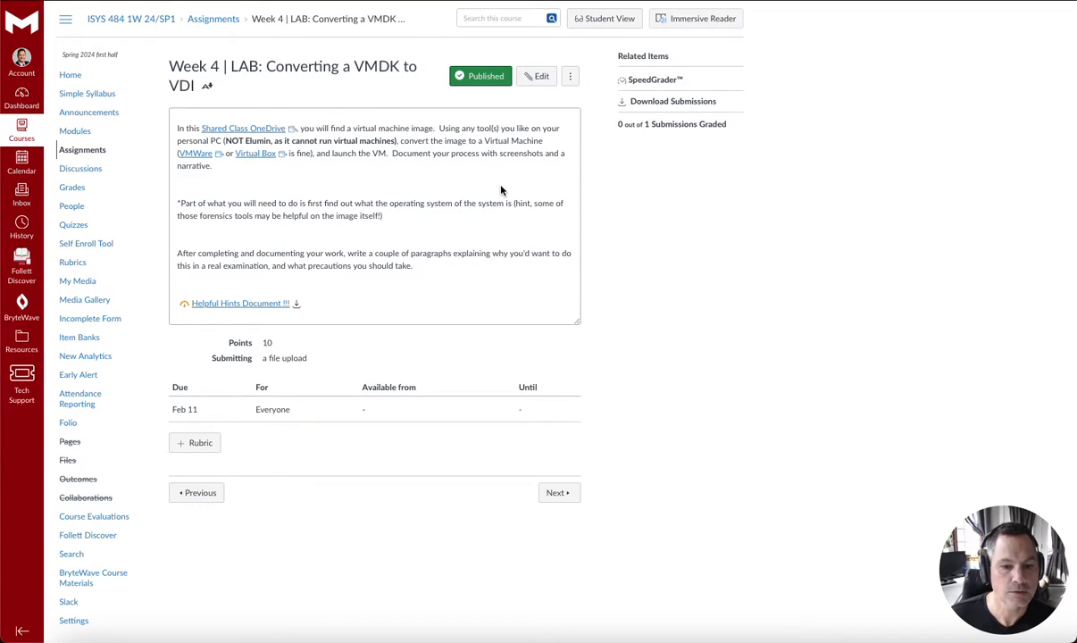
- Open the Week 4 Forensic Examination 2 folder in the shared class OneDrive linked from the assignment
click(230, 129)
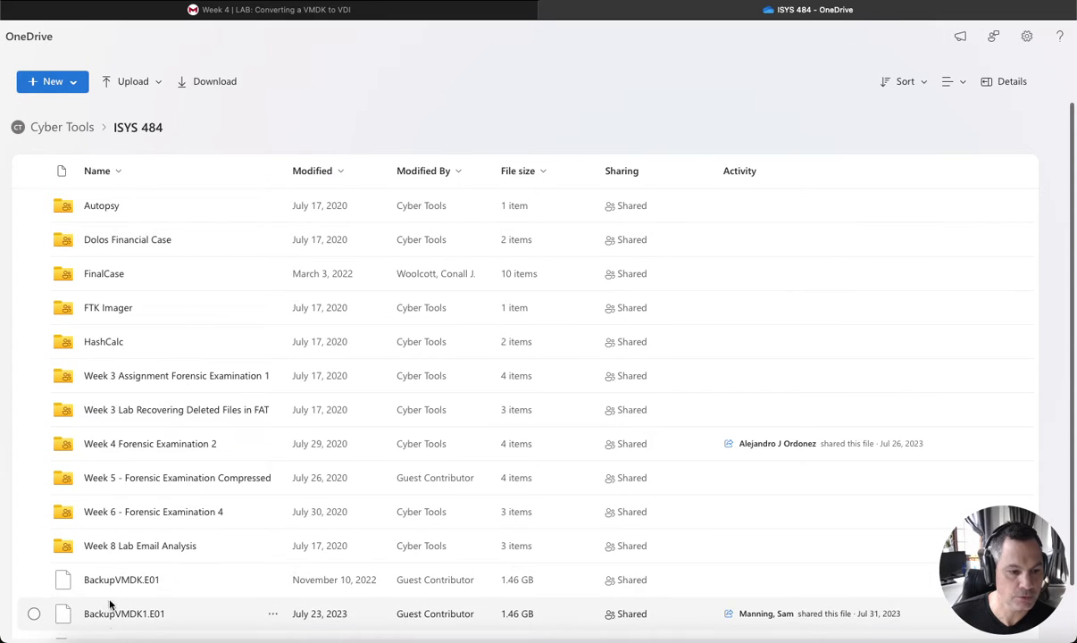
scroll(131, 537, down, 1)
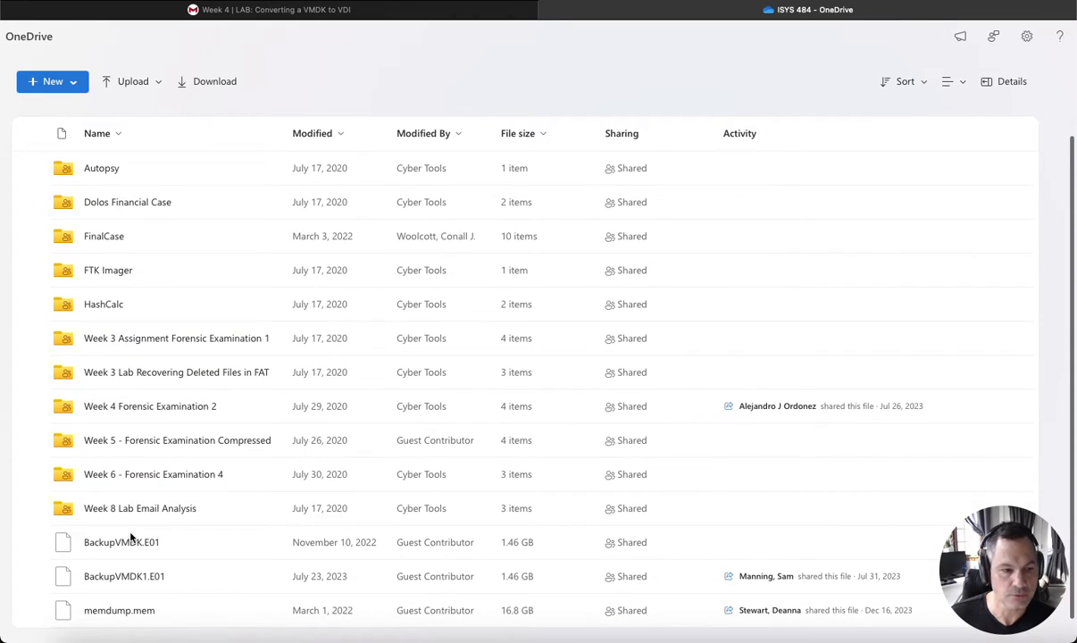
click(109, 408)
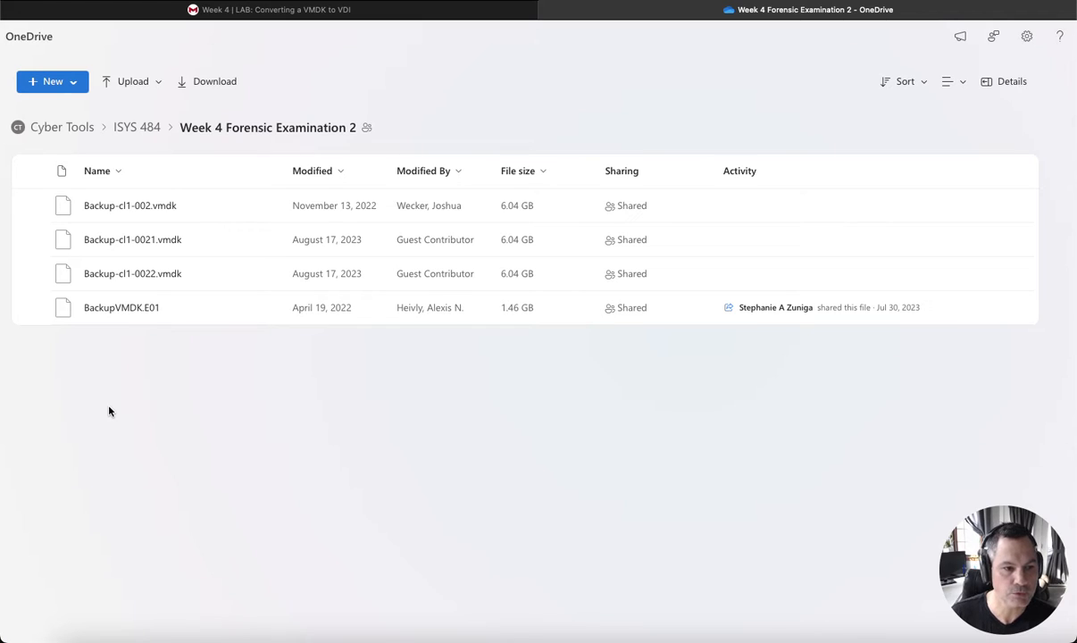
click(34, 206)
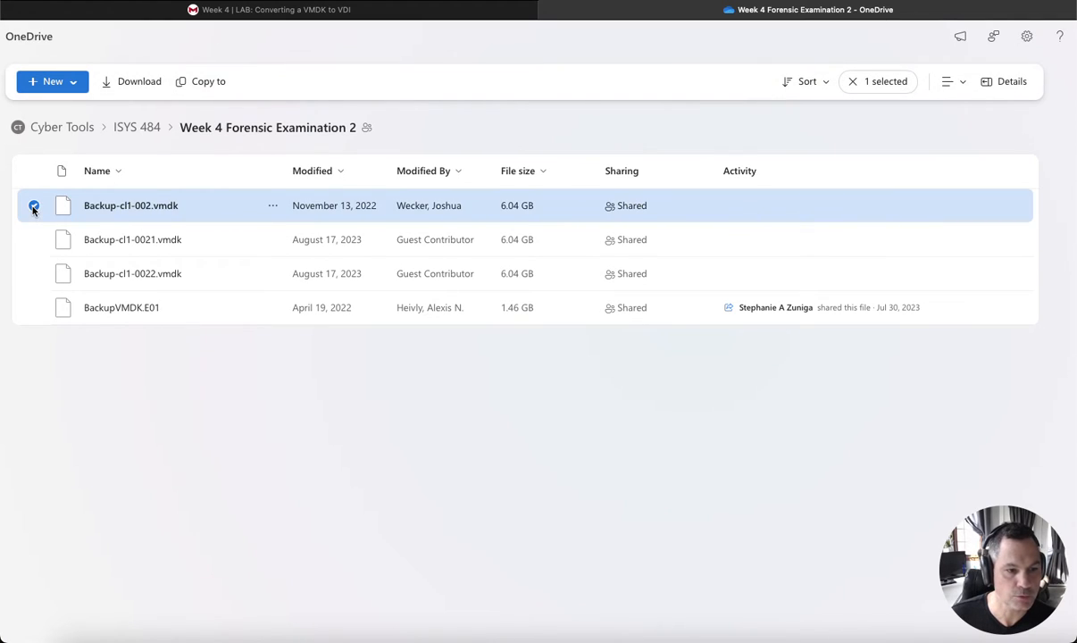
click(167, 214)
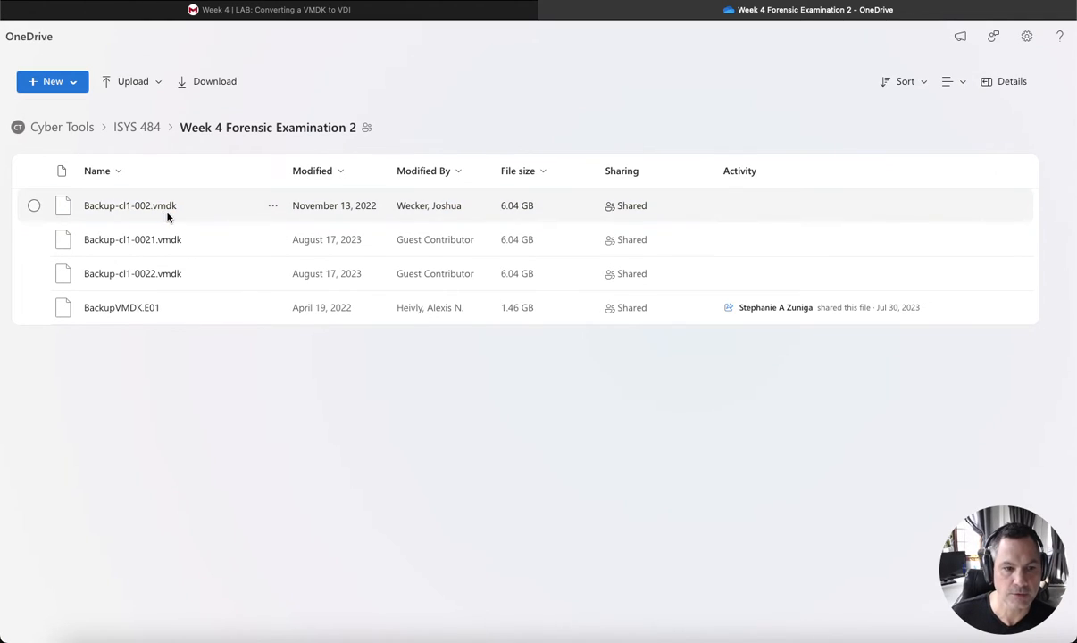
click(33, 206)
key(Escape)
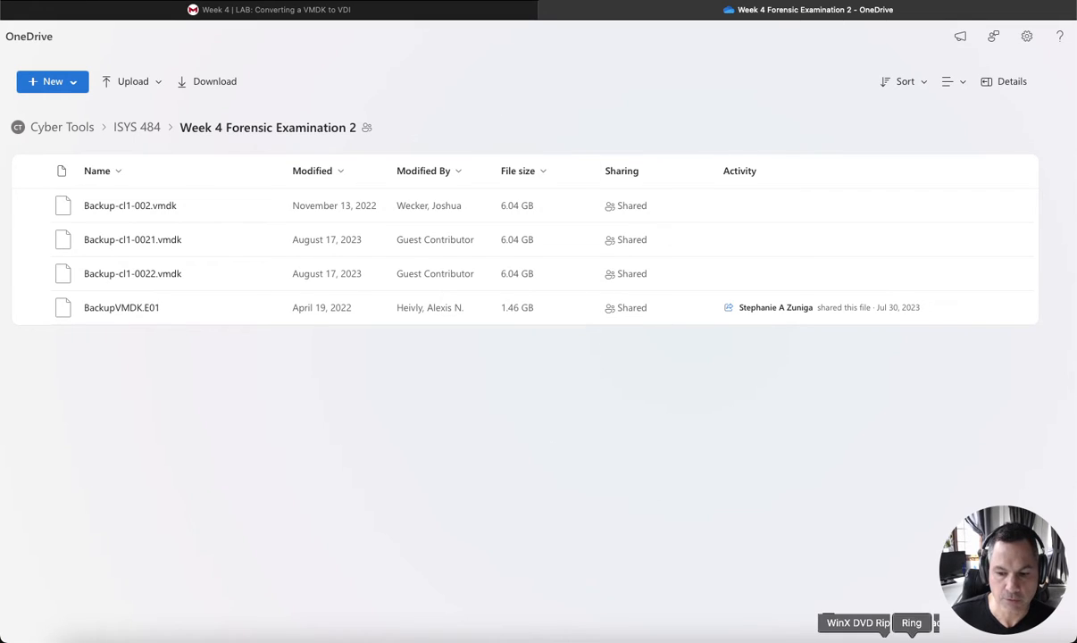
- Switch to Oracle VM VirtualBox Manager and remove the Forensic Test Case virtual machine
click(966, 641)
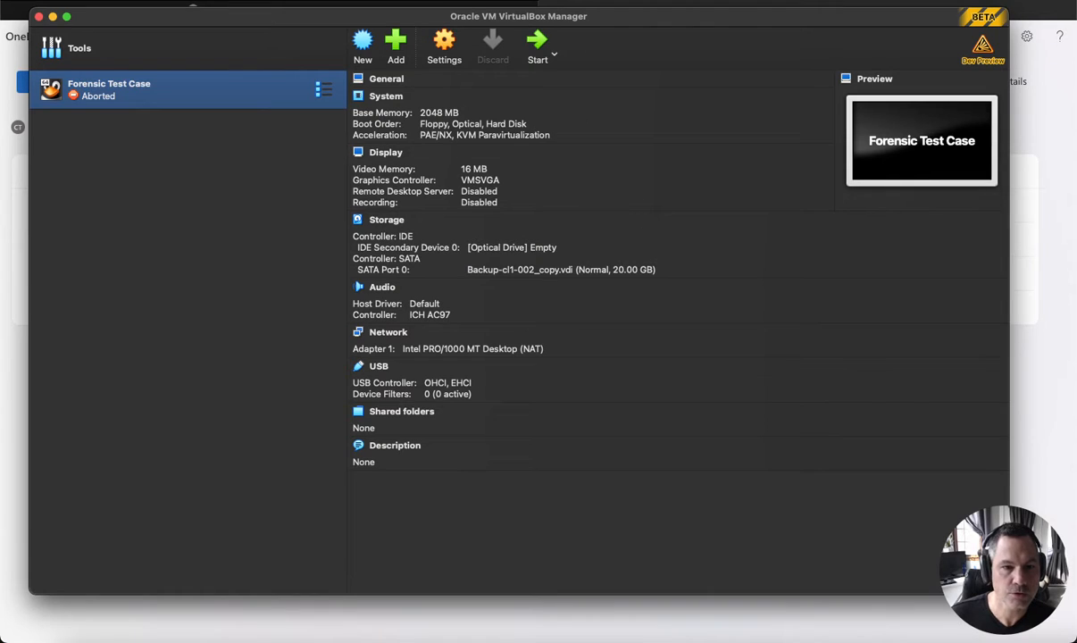
drag(335, 19, 318, 28)
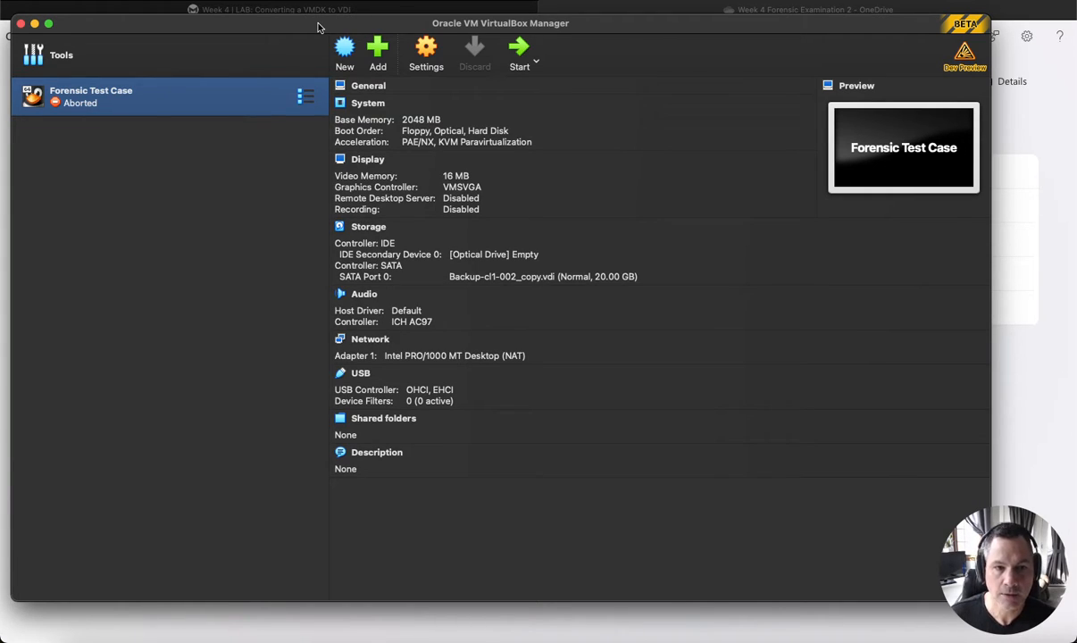
drag(317, 26, 318, 27)
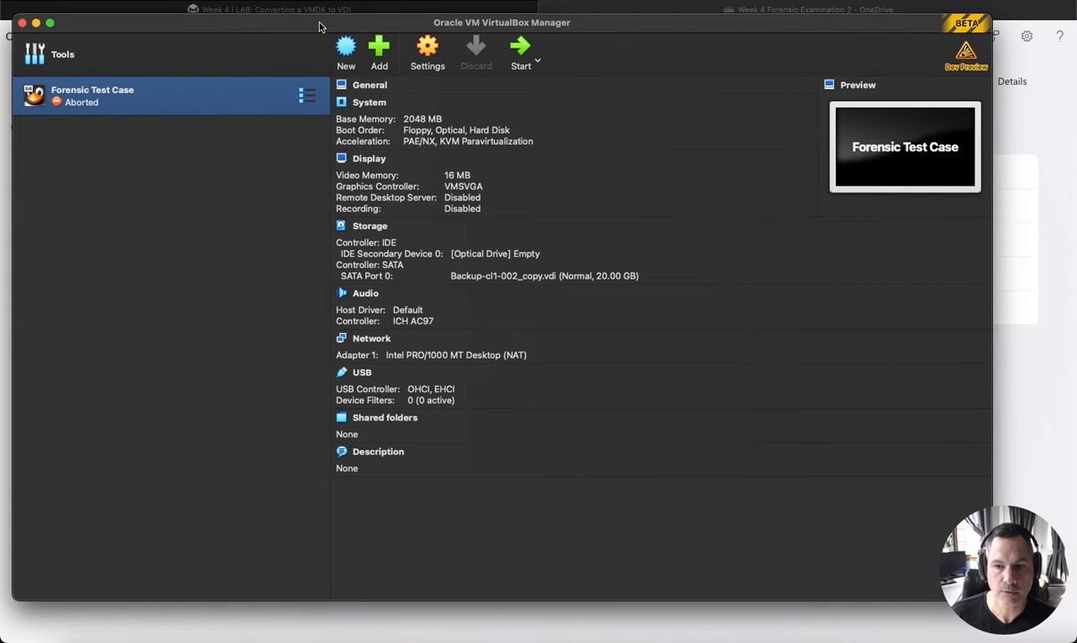
right_click(195, 98)
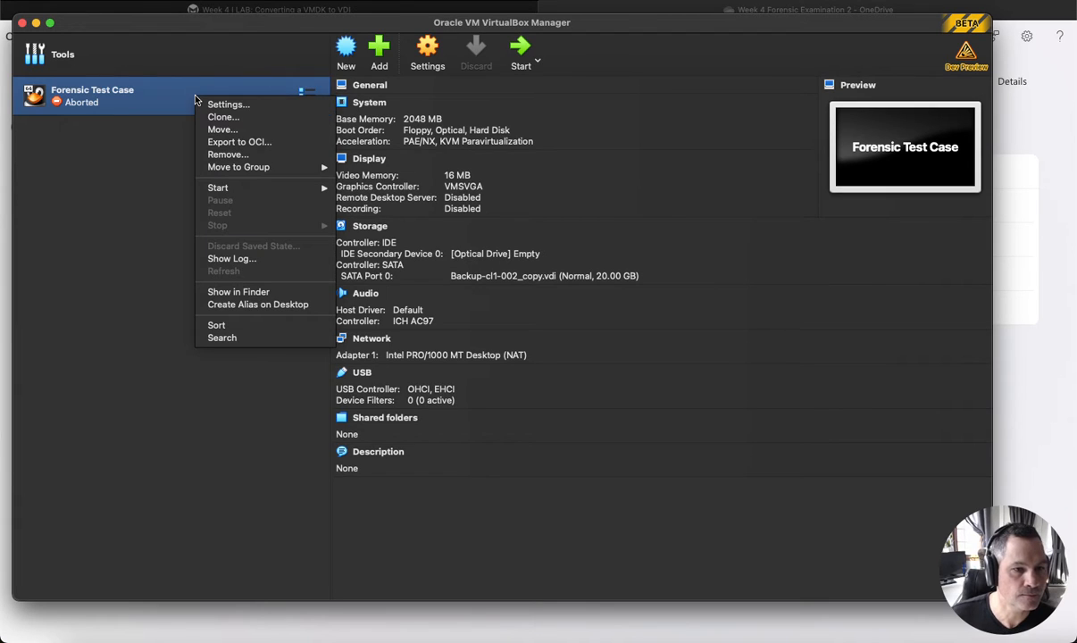
click(227, 153)
click(496, 364)
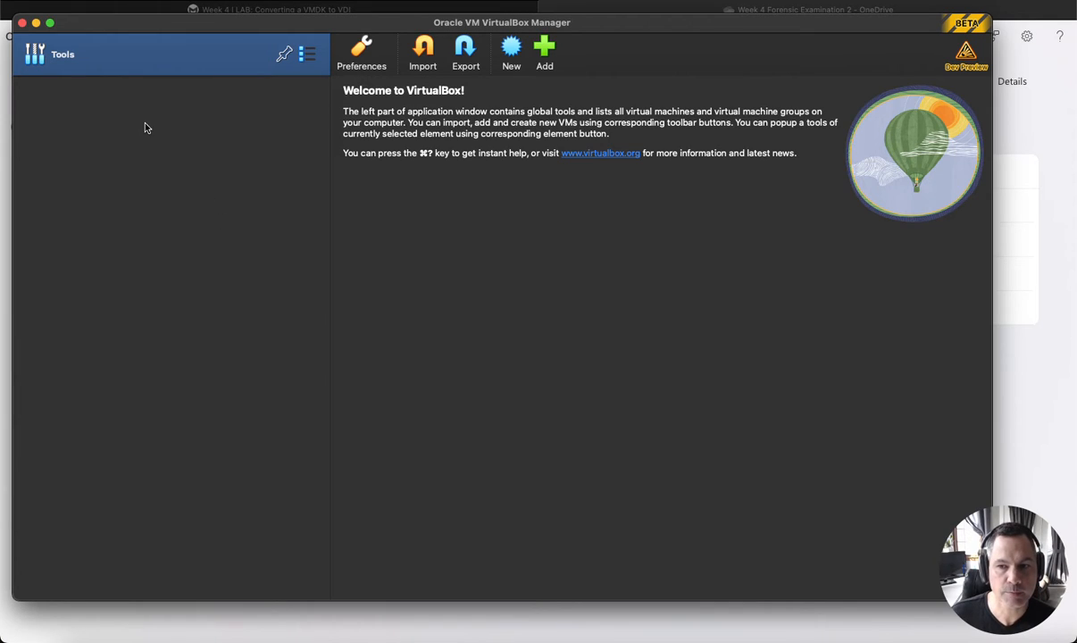
- Remove Backup-cl1-002.vmdk from the known hard disks in the media manager, keeping its storage file
click(308, 60)
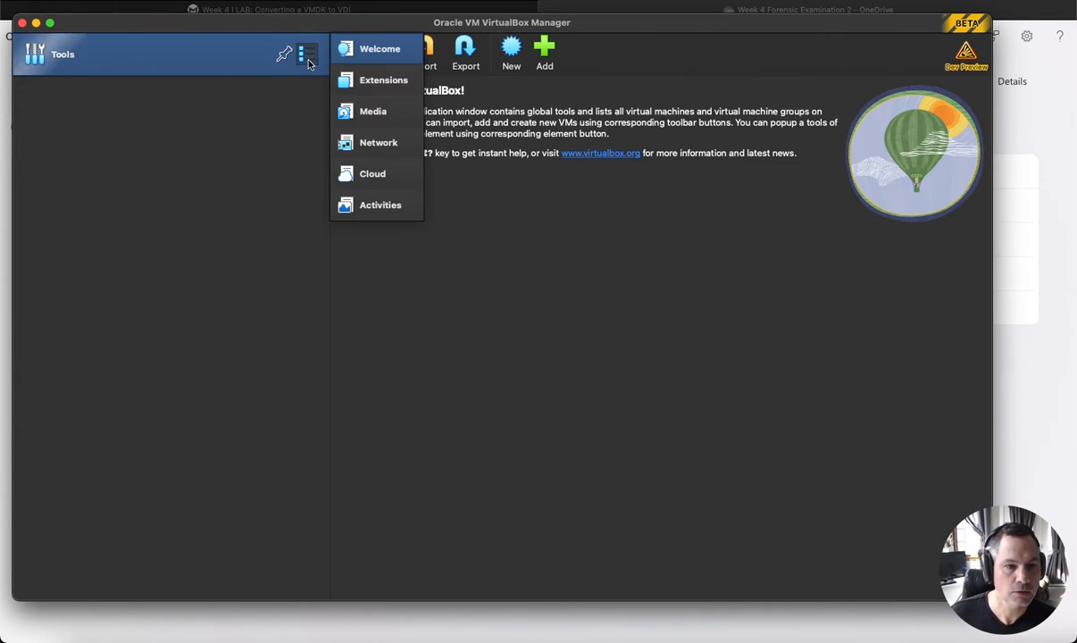
click(387, 114)
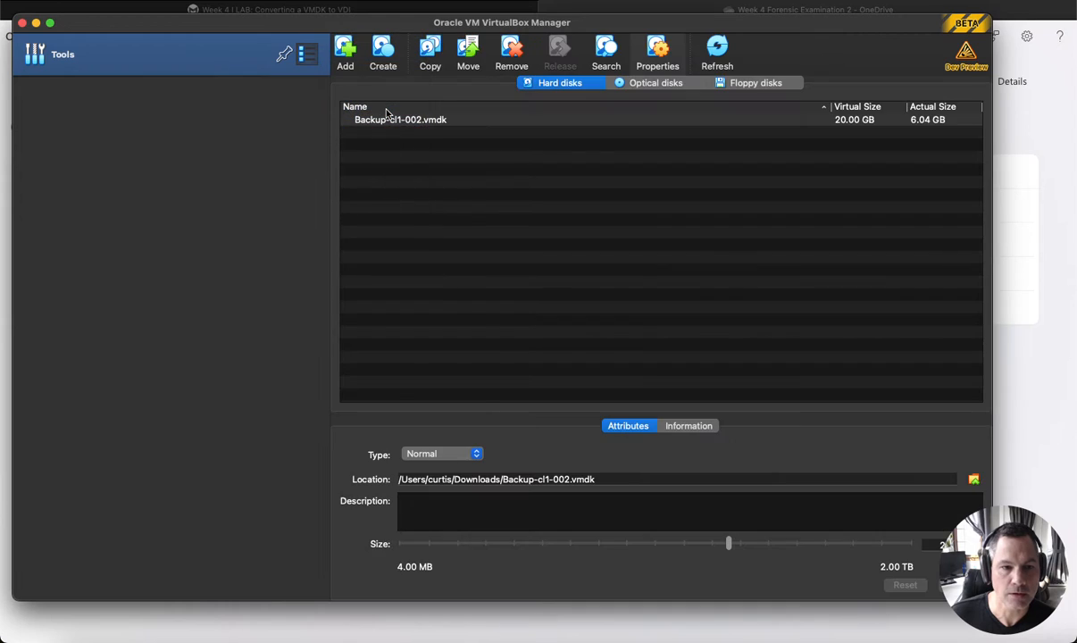
right_click(437, 122)
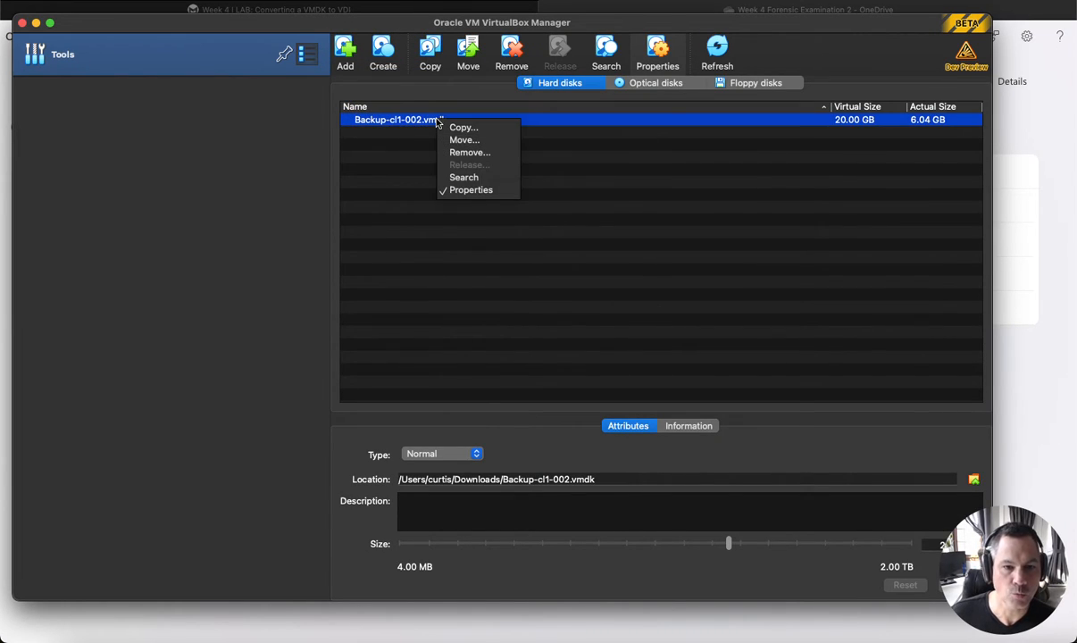
click(470, 153)
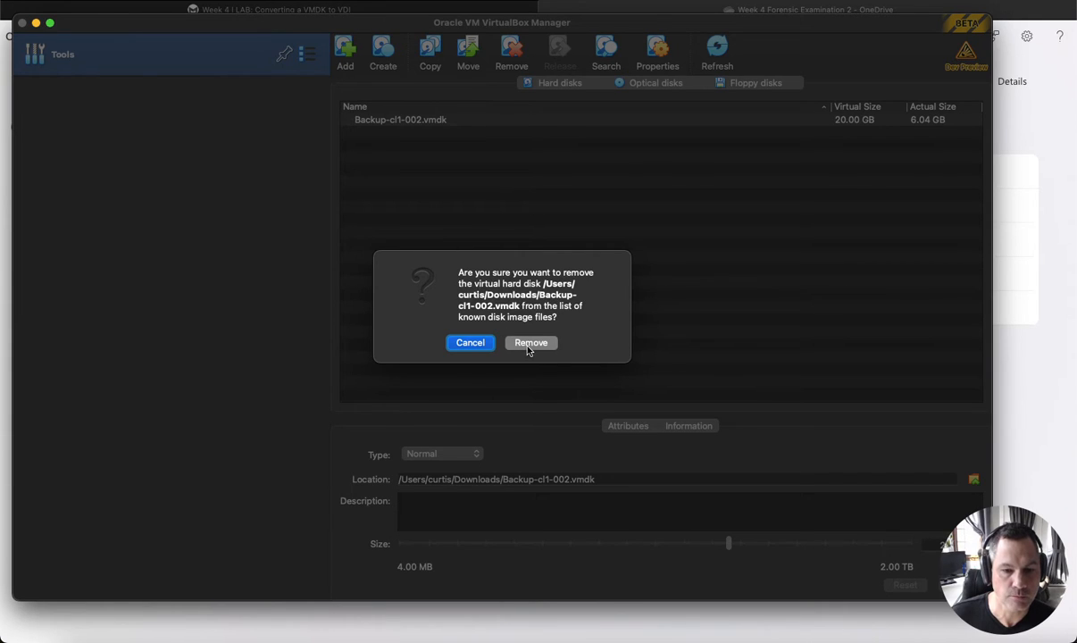
click(528, 348)
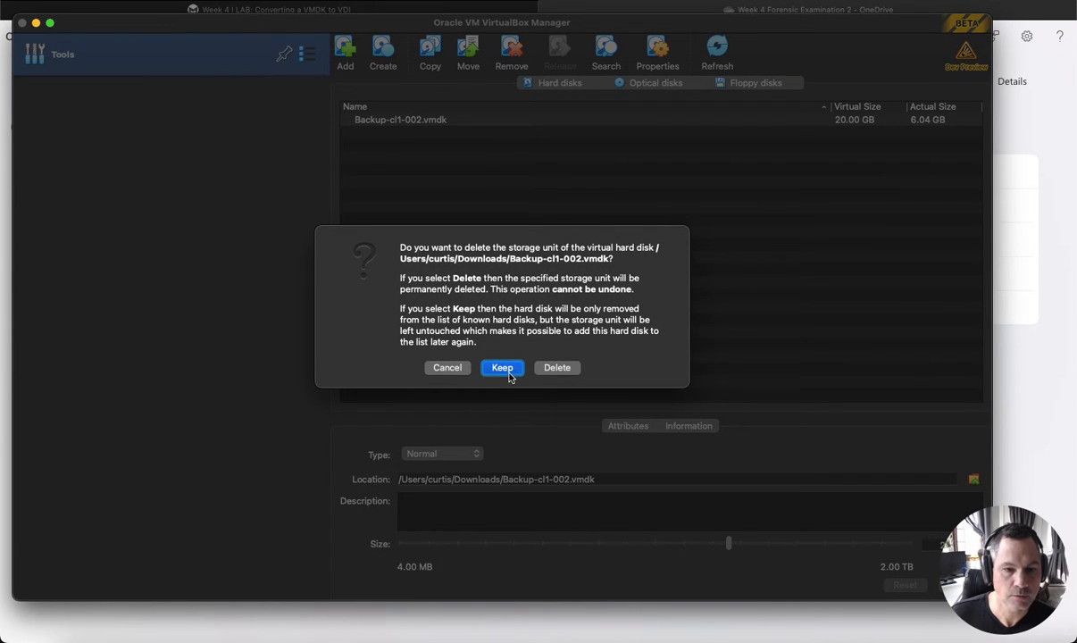
click(509, 369)
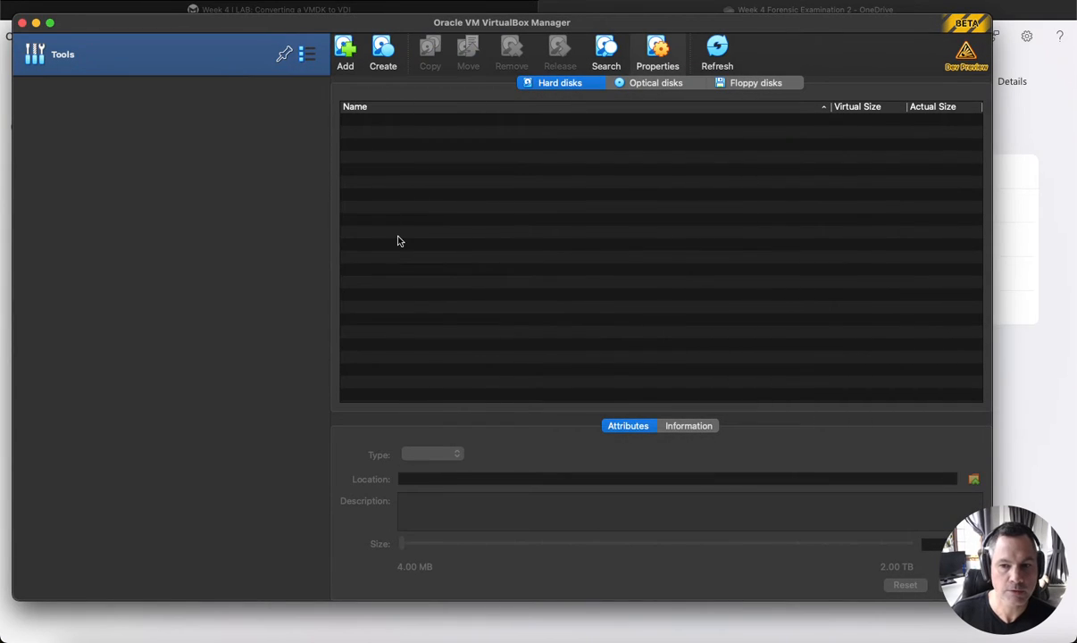
- Add Backup-cl1-002.vmdk from the Downloads folder to the list of virtual hard disks
click(345, 52)
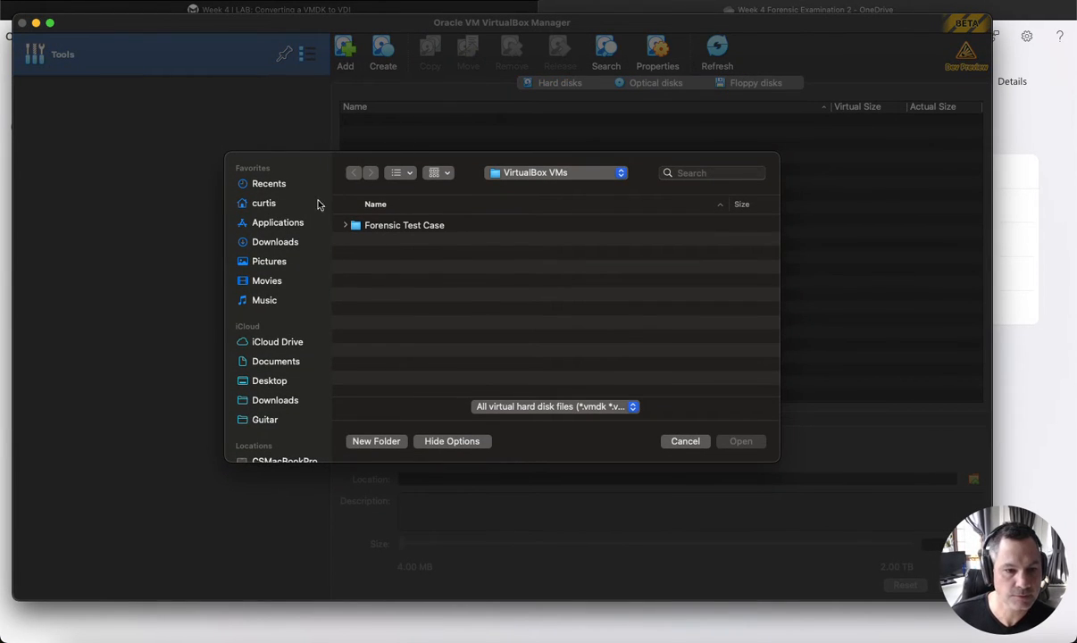
click(277, 242)
click(371, 225)
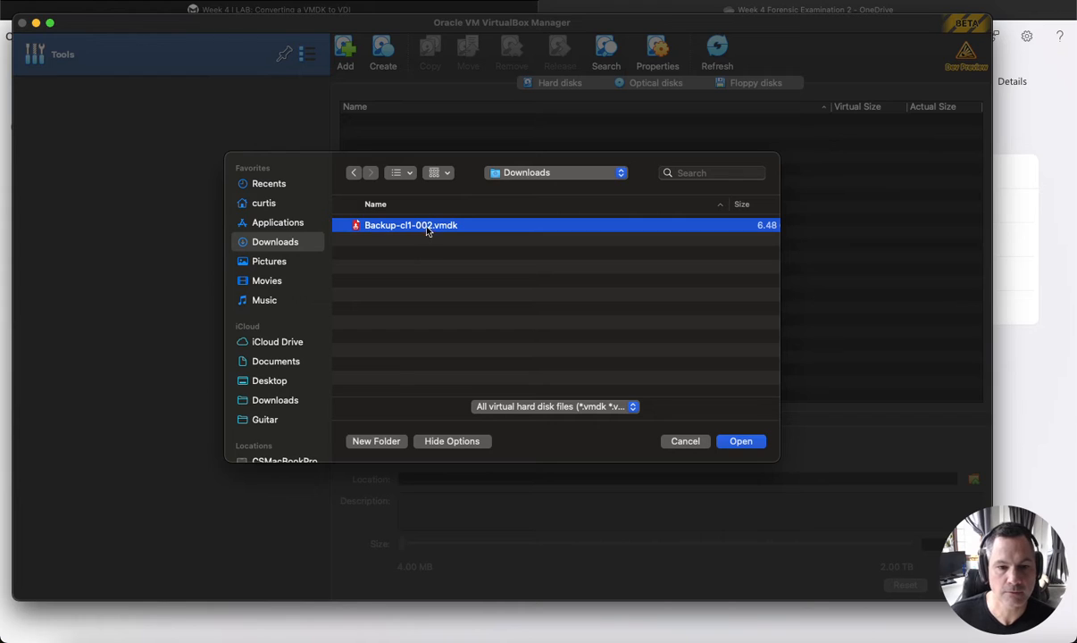
click(744, 442)
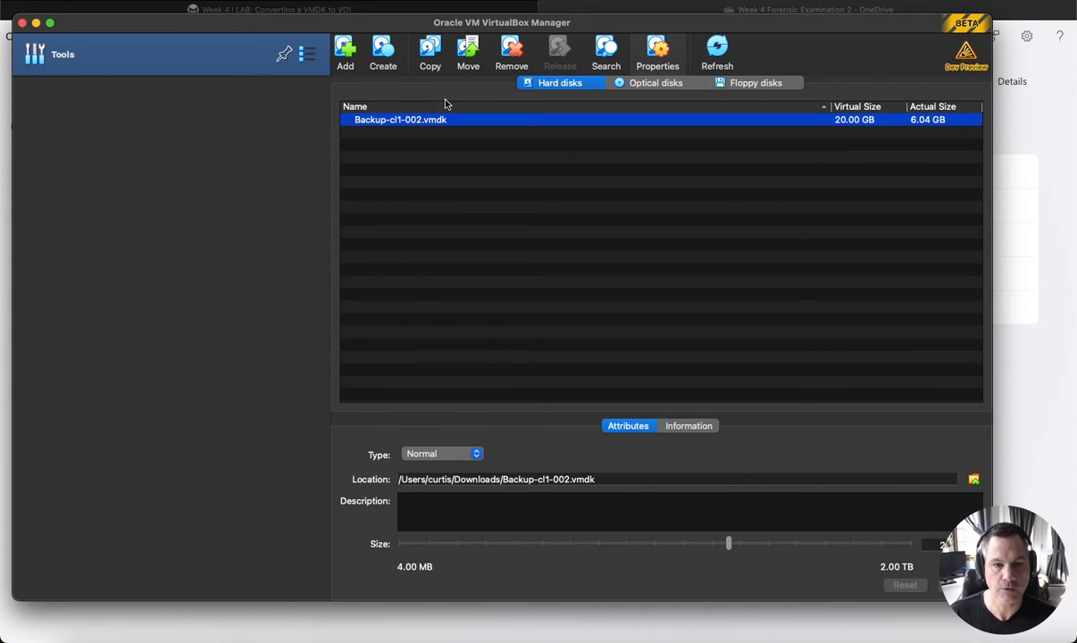
- Copy Backup-cl1-002.vmdk to a dynamically allocated 20 GB VDI named Backup-cl1-002_copy.vdi in Downloads
click(430, 53)
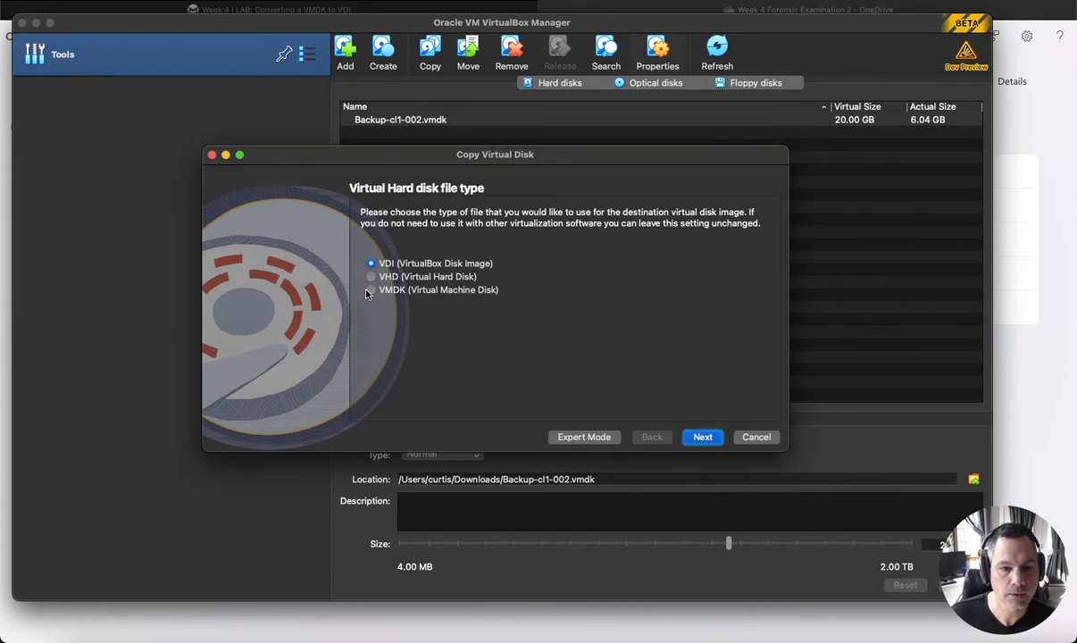
drag(424, 157, 461, 156)
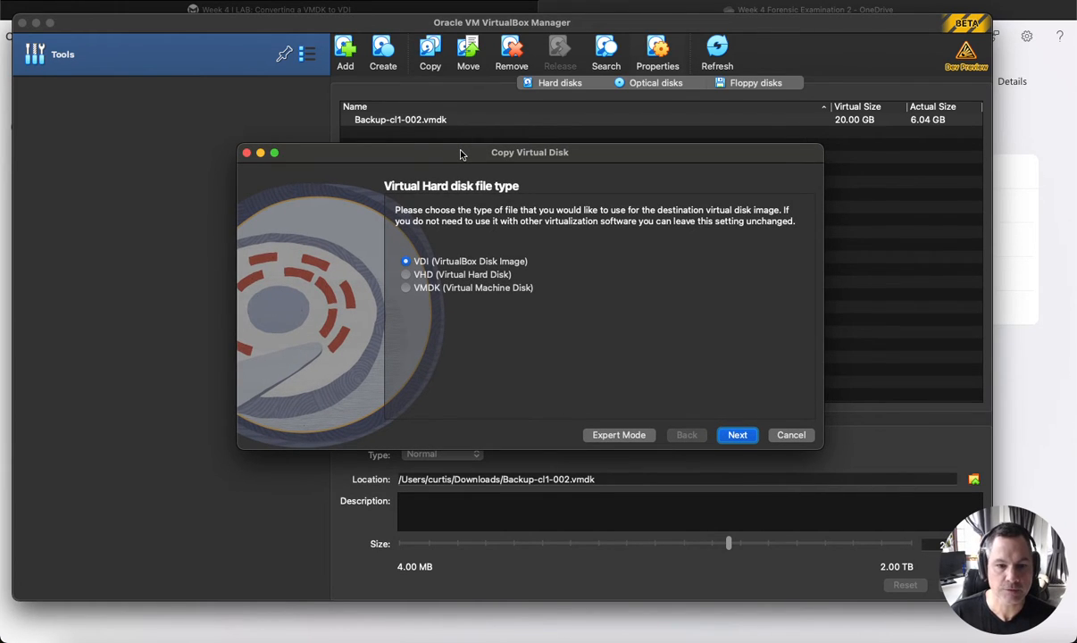
click(737, 434)
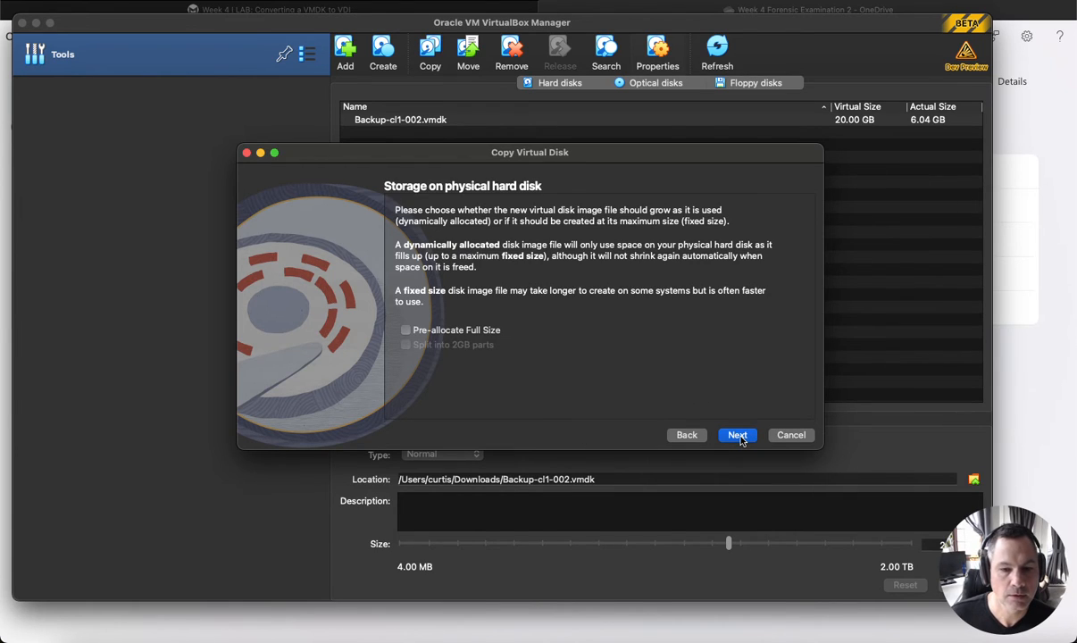
click(737, 435)
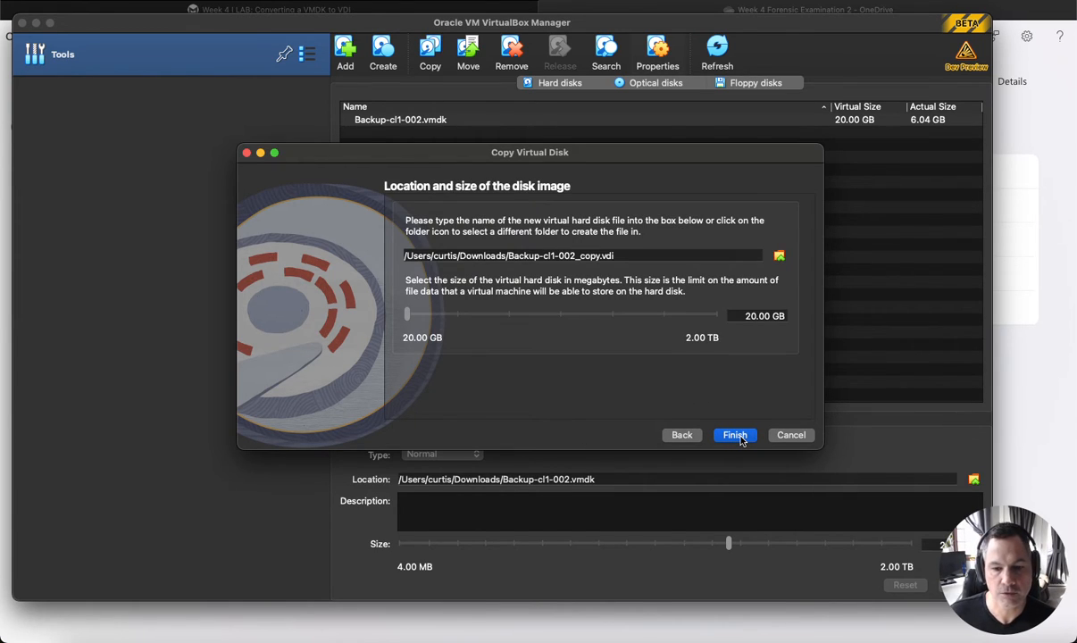
click(736, 436)
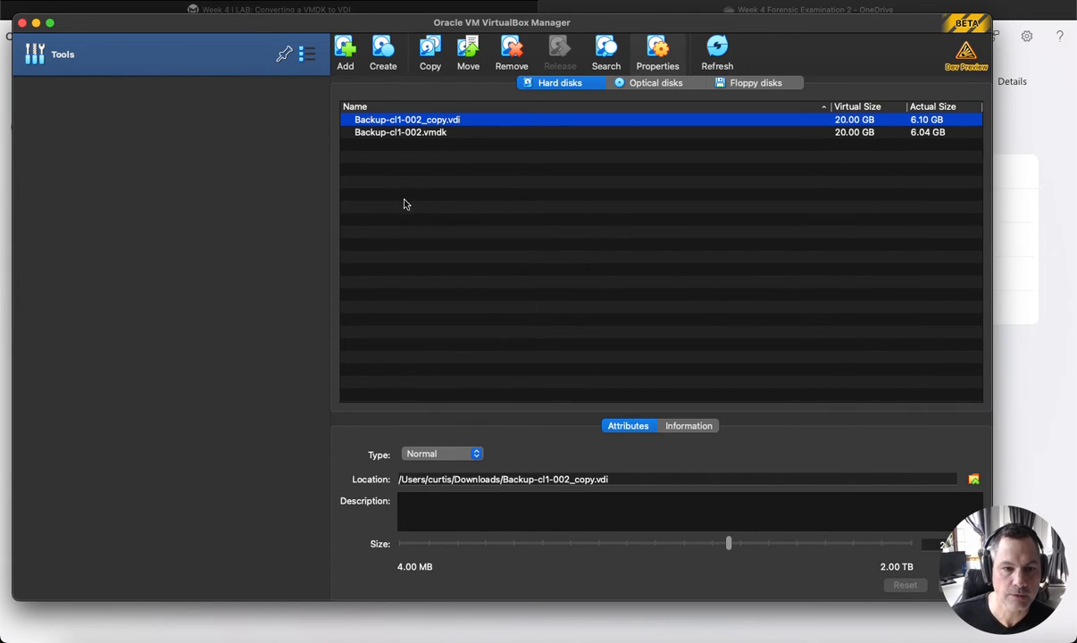
- Start a new virtual machine named Test with the type Microsoft Windows and version Windows 10 (64-bit)
click(306, 55)
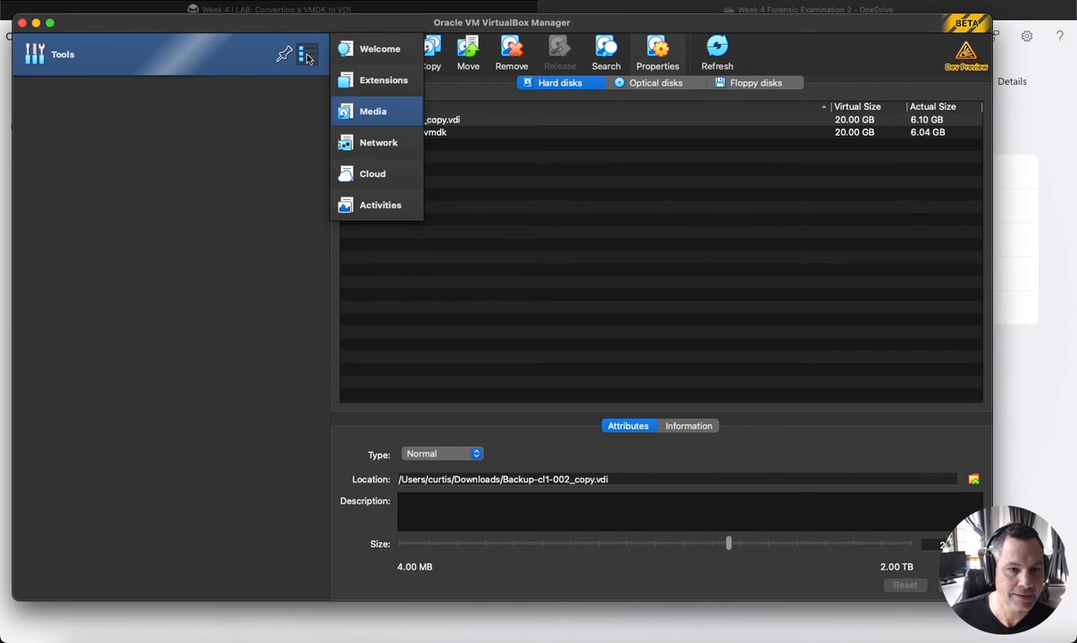
click(375, 49)
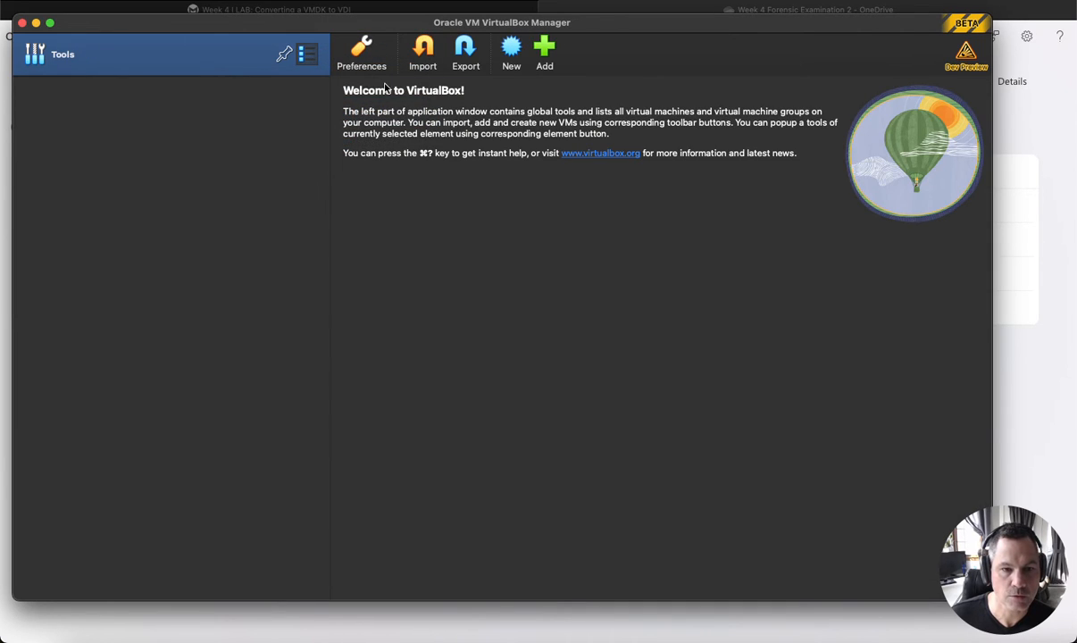
click(512, 50)
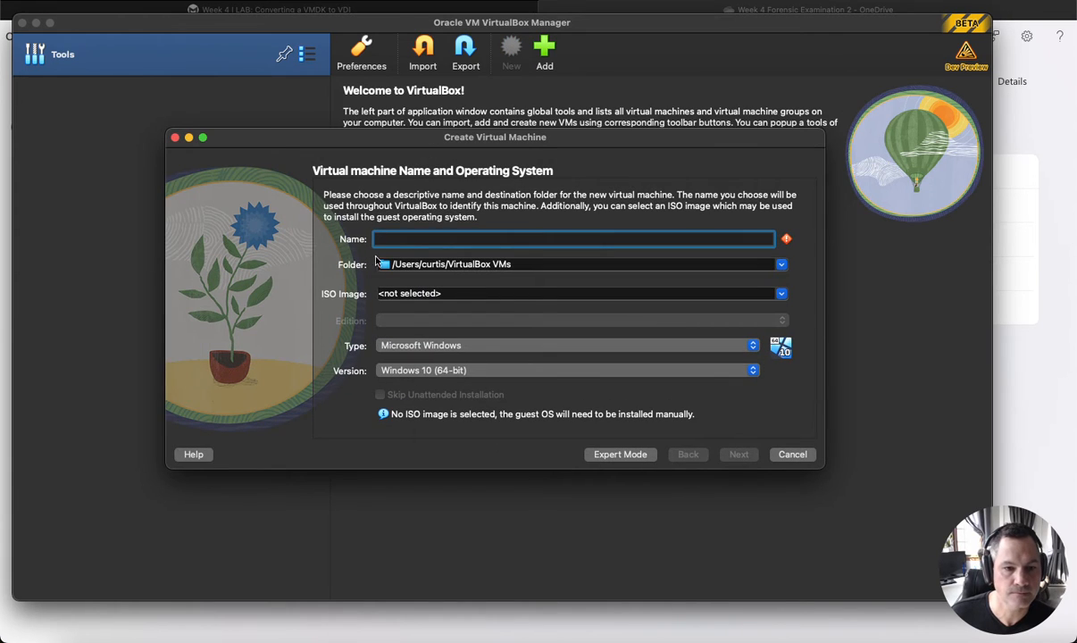
text(Test)
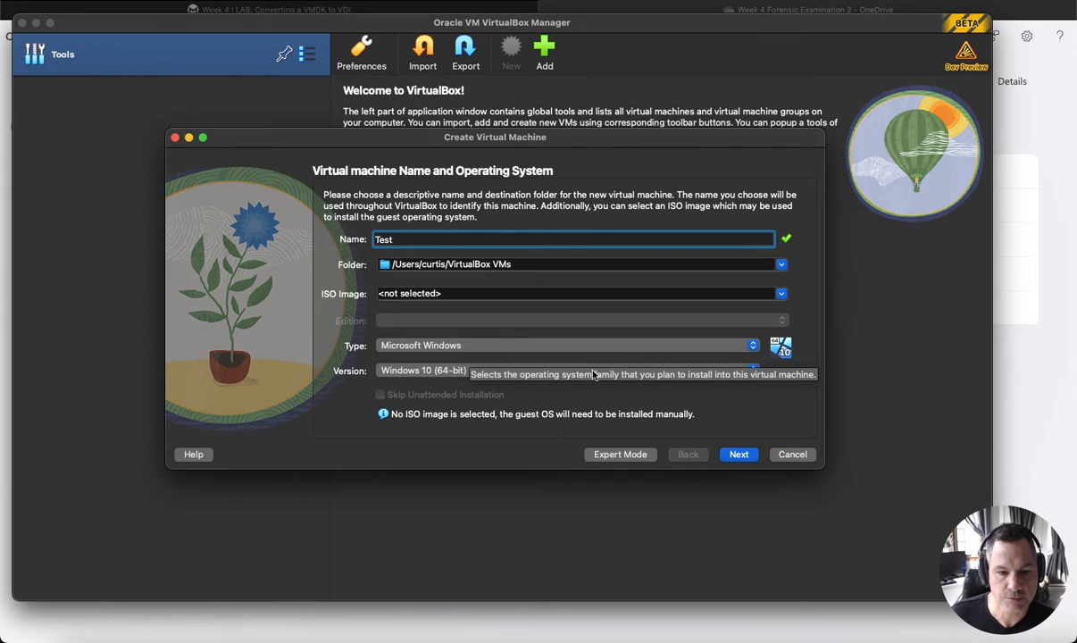
click(741, 456)
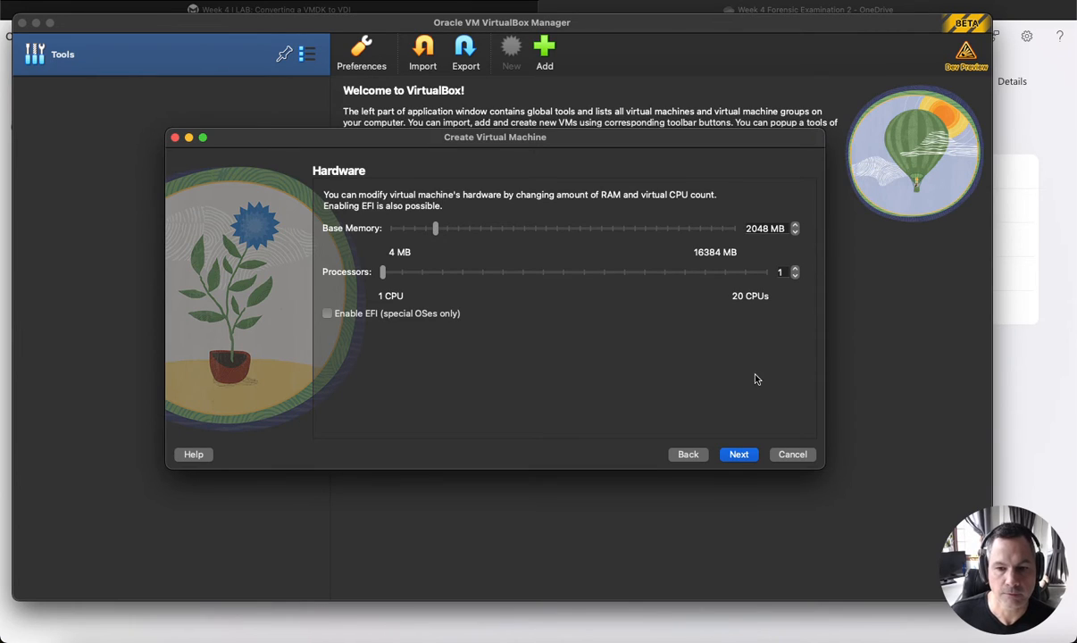
- Give the new virtual machine 2 processors, keeping 2048 MB of base memory, and accept the hardware settings
click(763, 229)
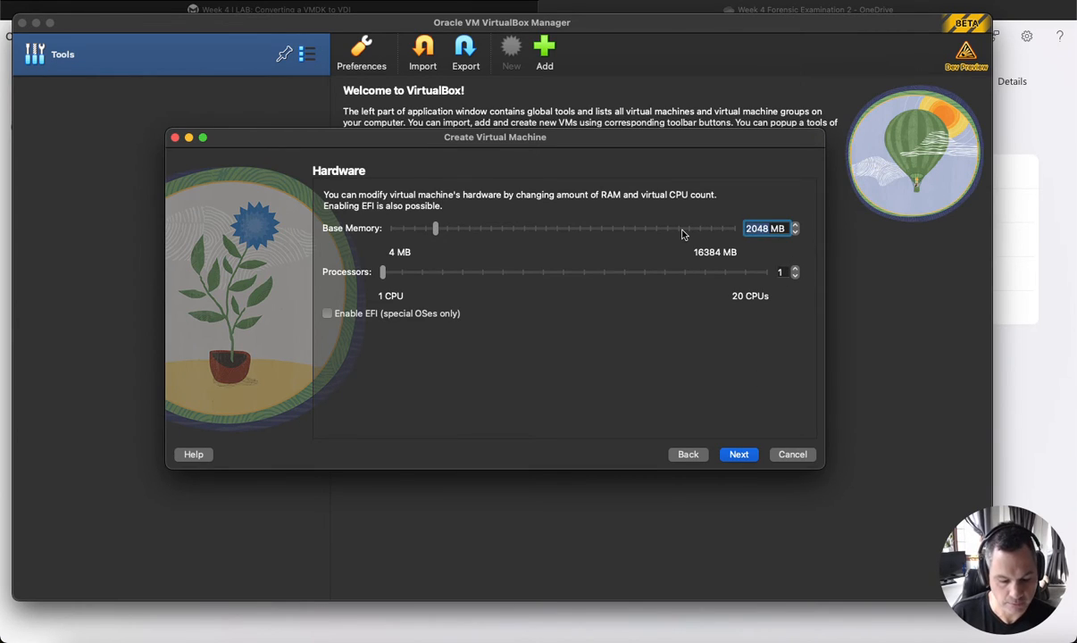
click(795, 269)
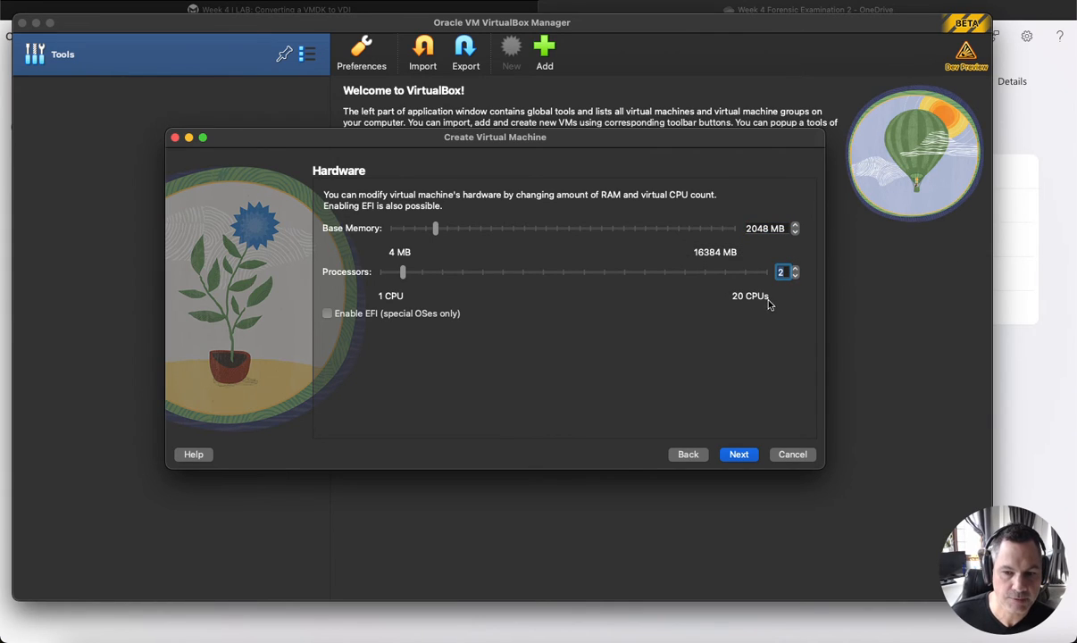
click(740, 453)
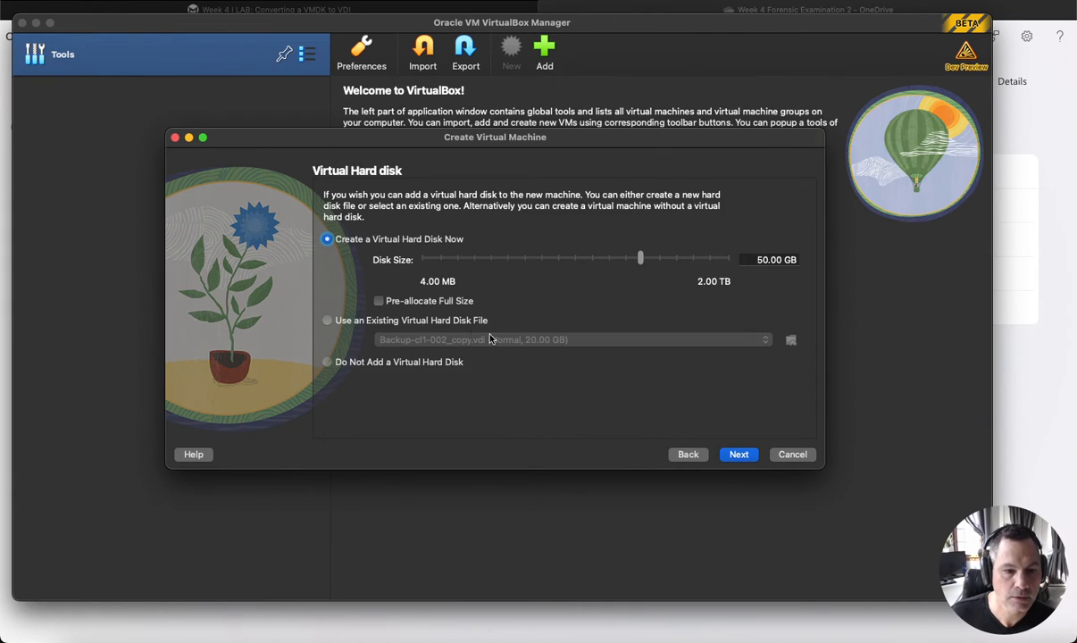
- Attach the existing disk Backup-cl1-002_copy.vdi to the new virtual machine and finish creating it
click(327, 322)
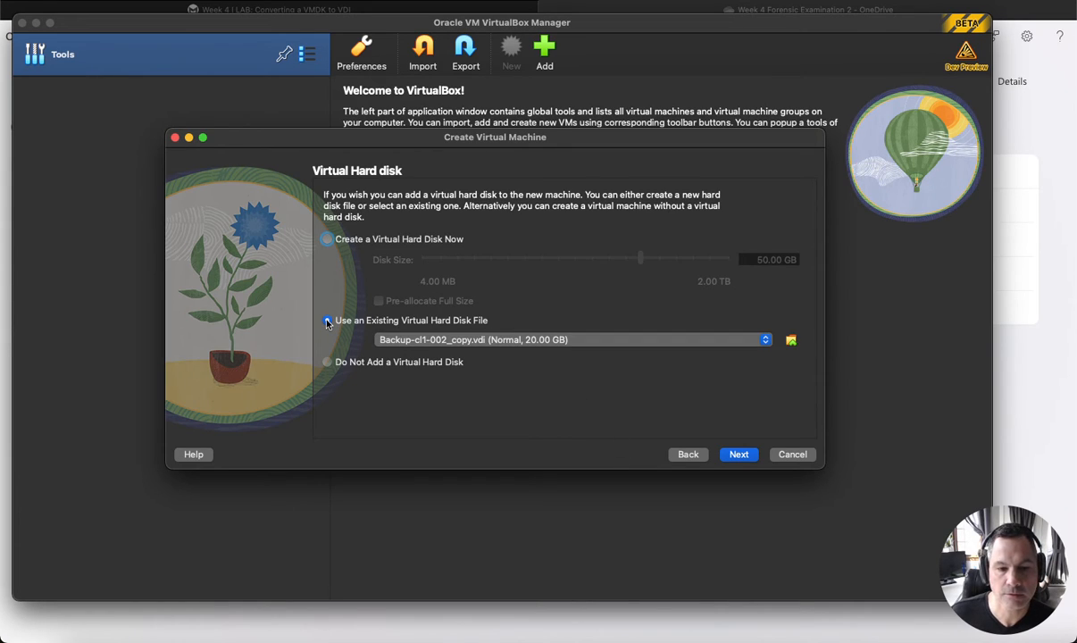
click(462, 339)
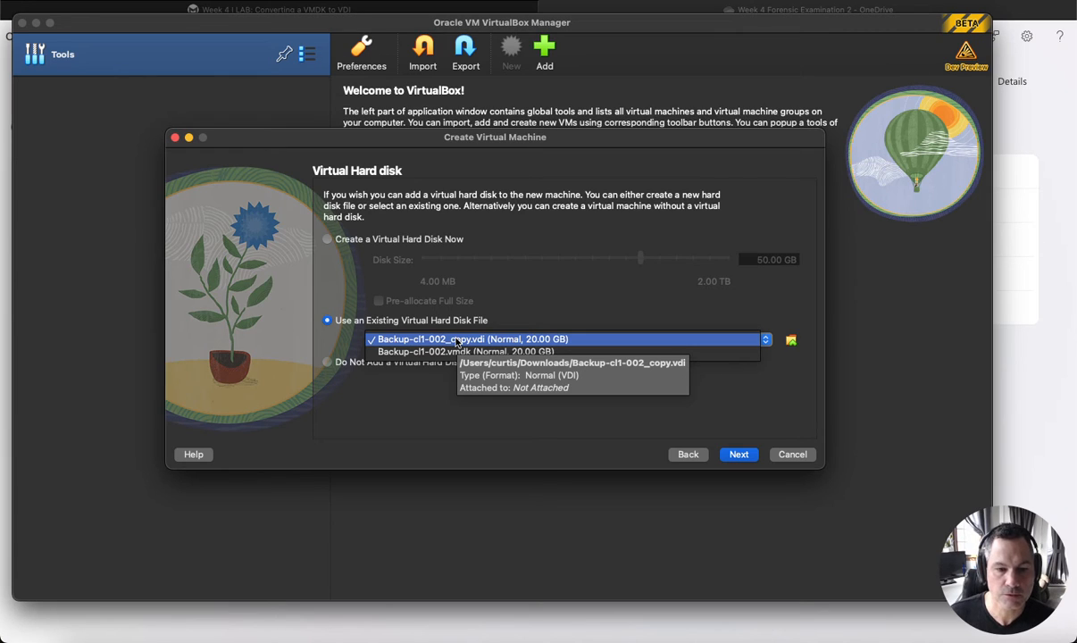
click(784, 319)
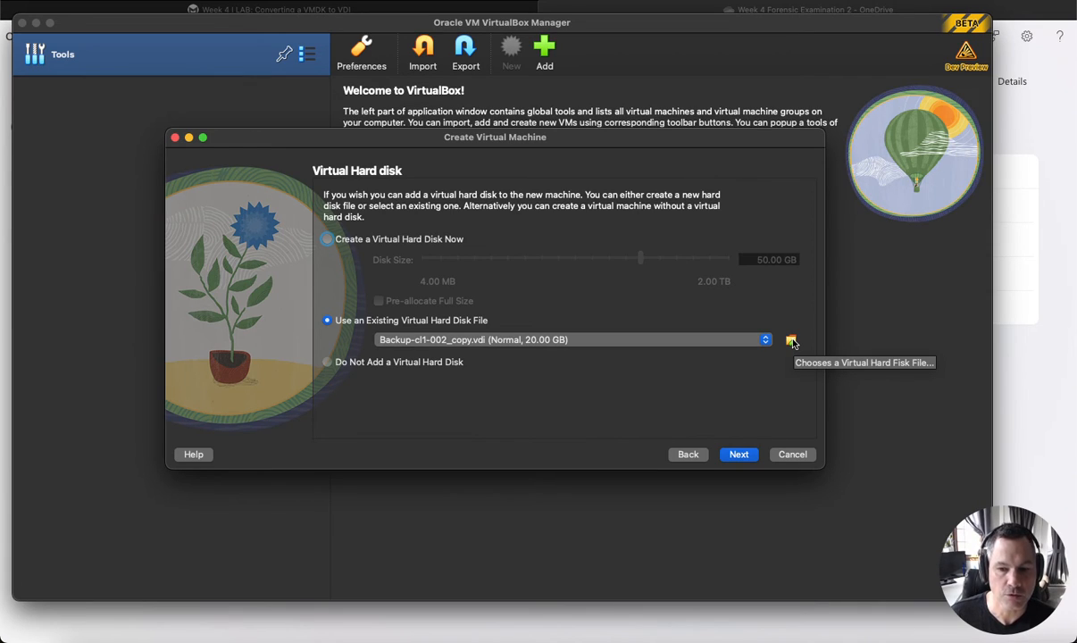
click(452, 341)
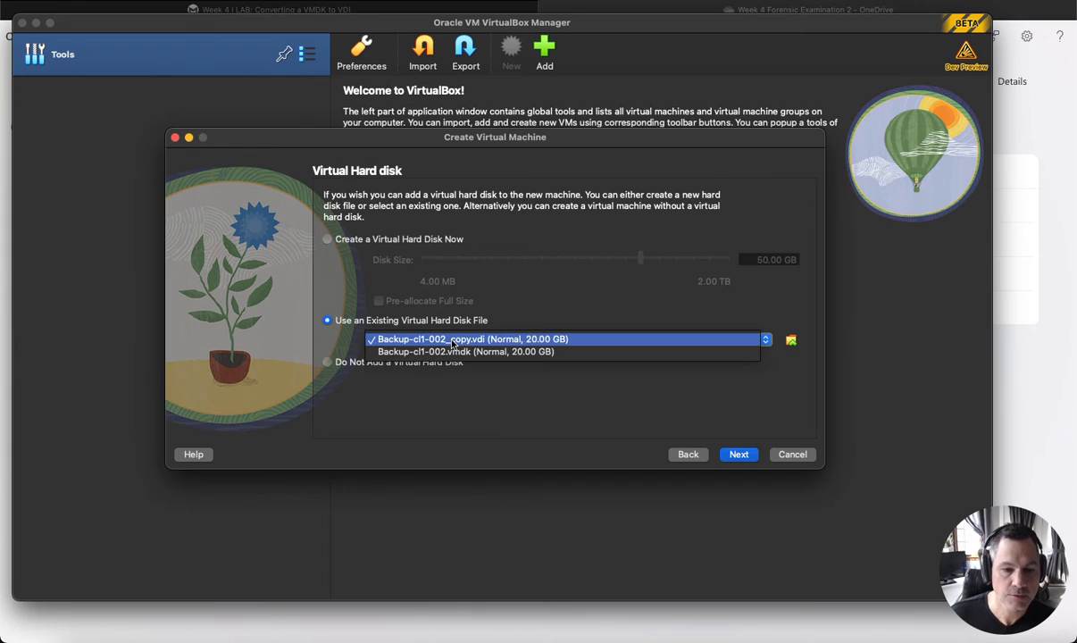
click(452, 341)
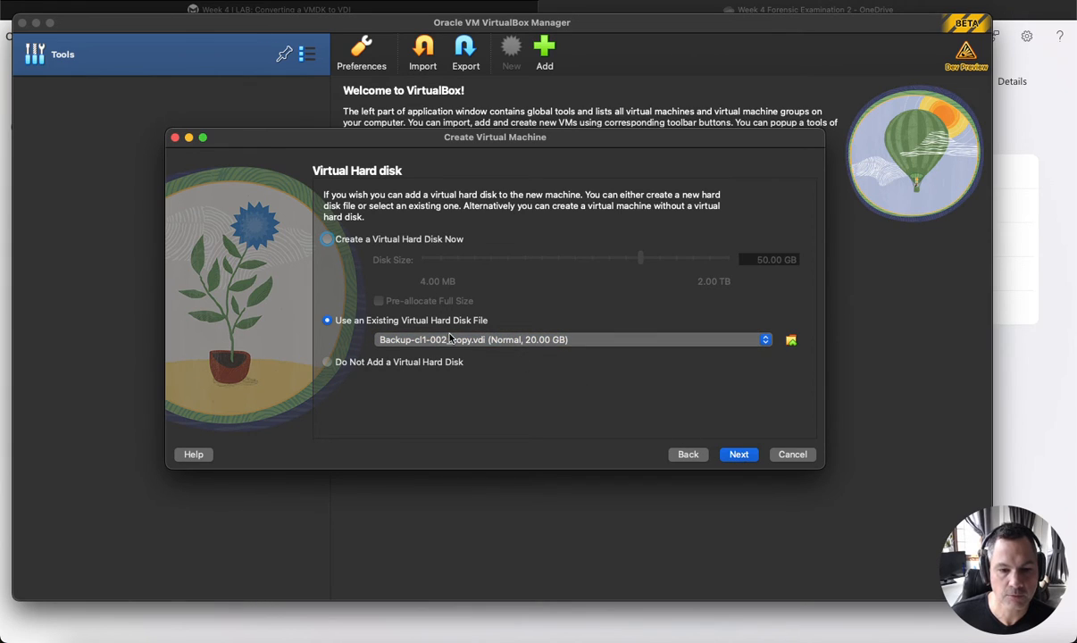
click(739, 456)
click(736, 455)
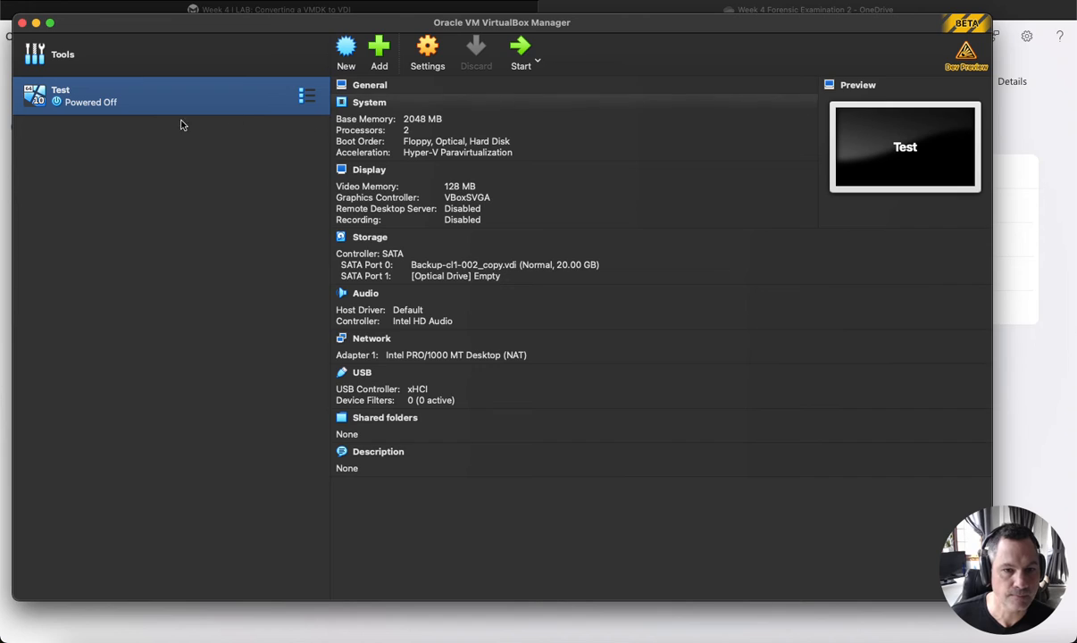
- Try to boot the Test virtual machine, dismissing the keyboard capture notice and ignoring the crash report
double_click(37, 98)
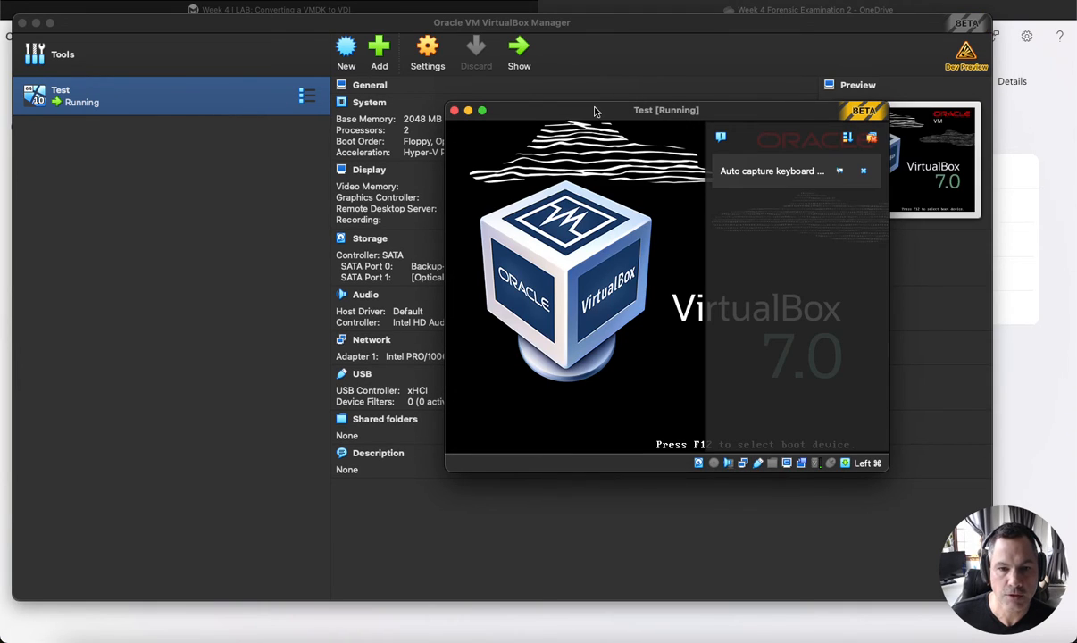
drag(597, 108, 362, 31)
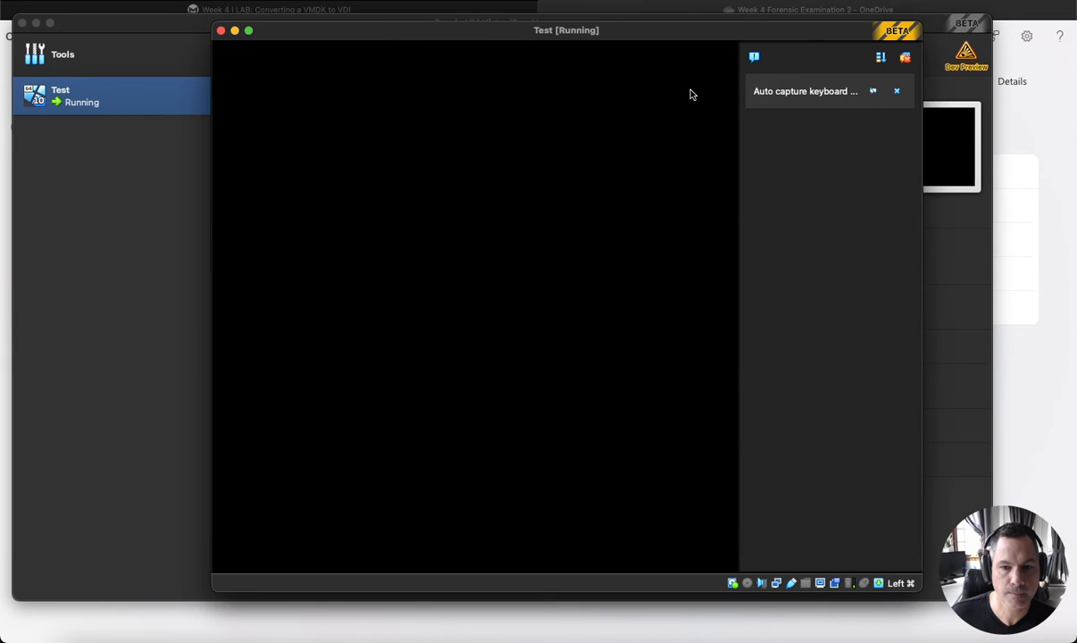
click(897, 92)
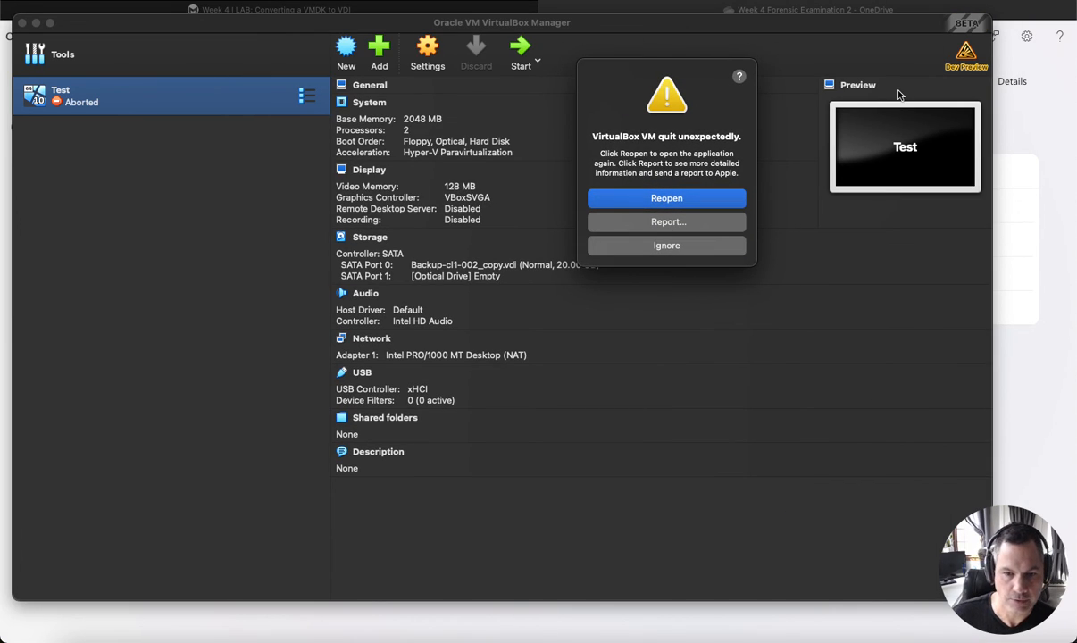
click(666, 246)
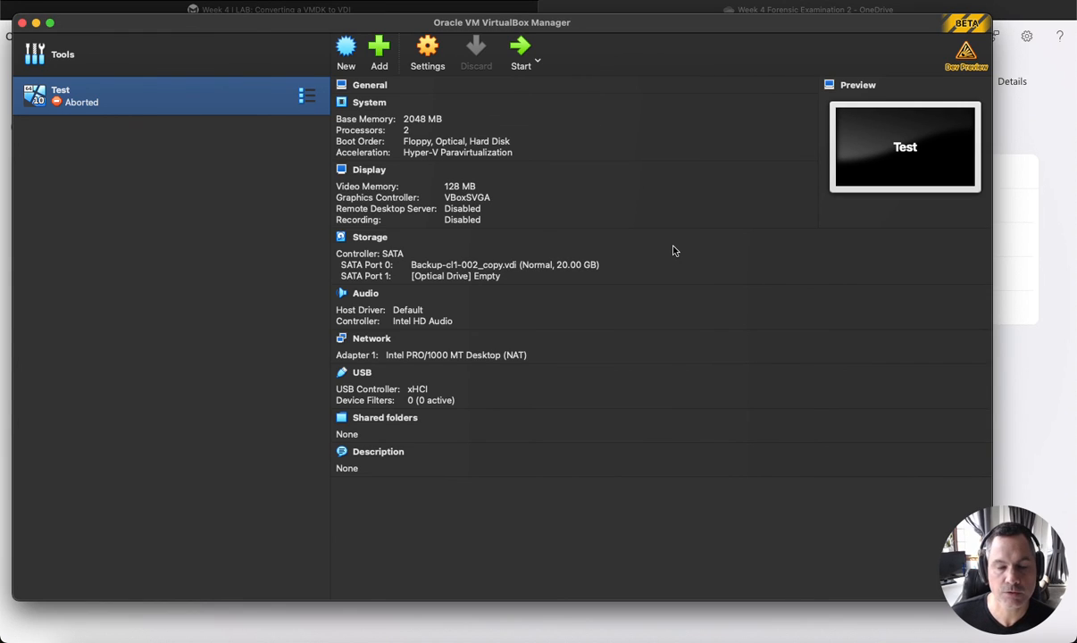